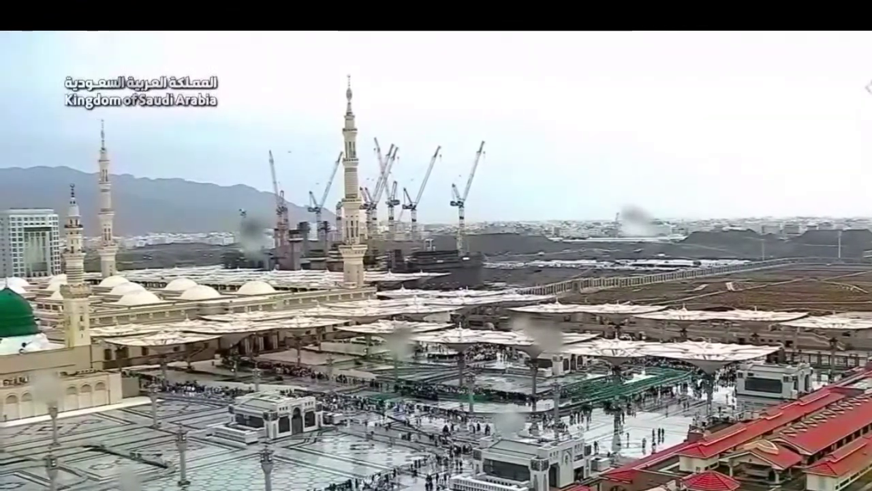
# Leave the full-screen Madinah video and change the live stream's title in YouTube Studio to "Live From Madina Shareef"
pyautogui.press('f')
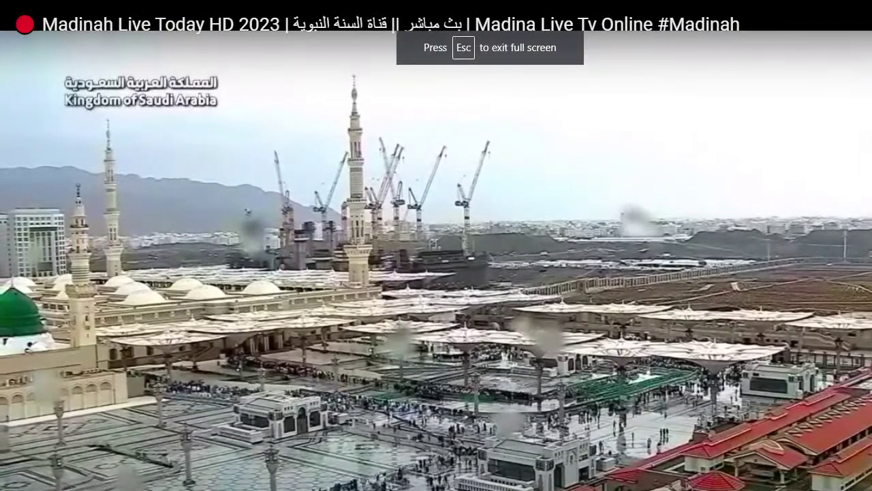
pyautogui.press('Escape')
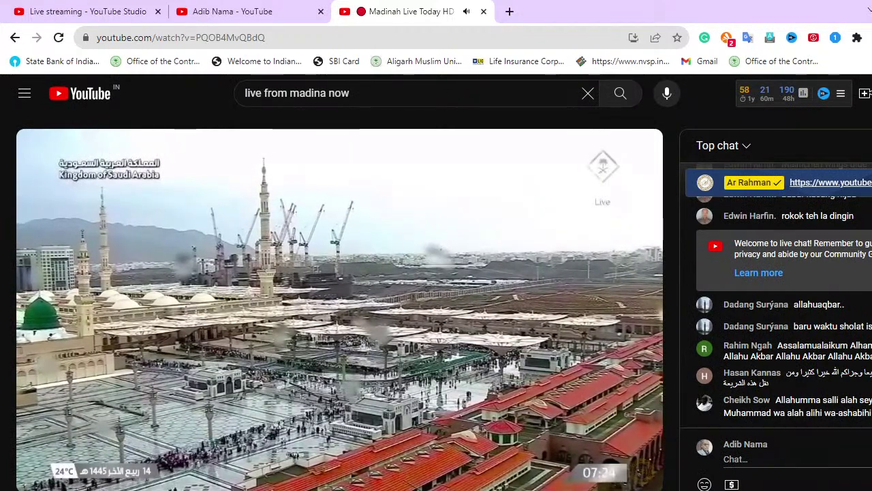
pyautogui.hotkey('ctrl', '1')
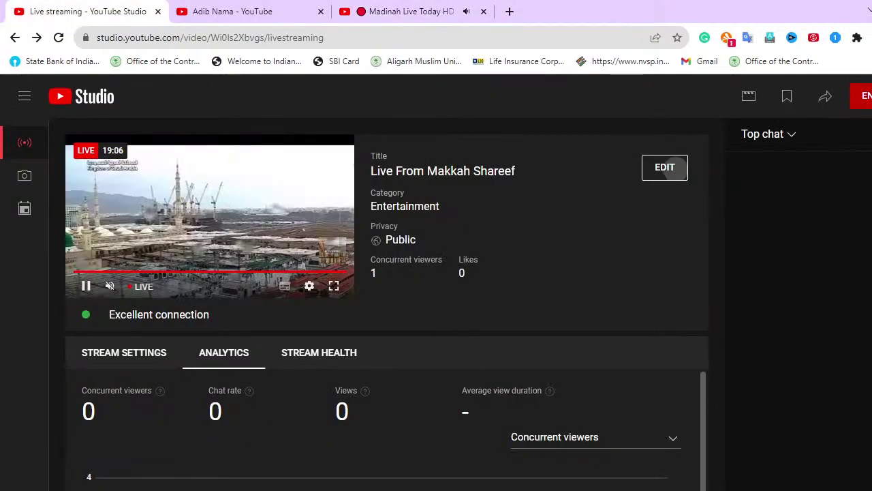
pyautogui.click(664, 167)
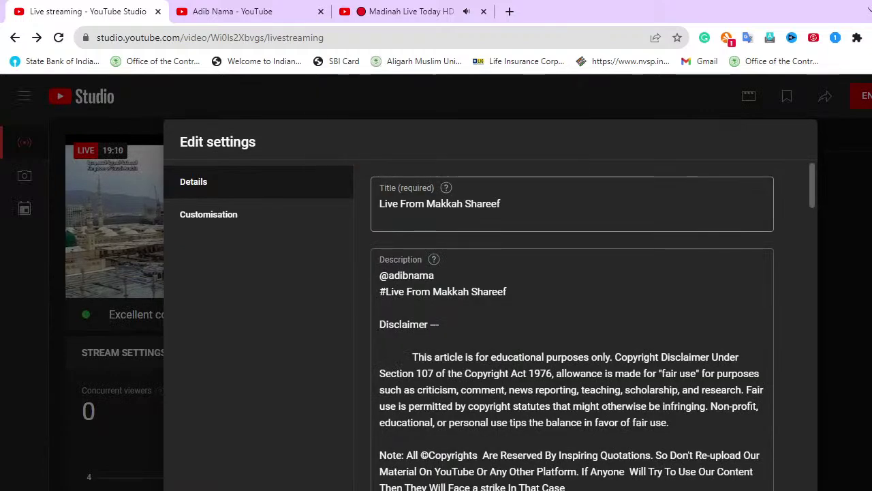
pyautogui.moveTo(426, 203); pyautogui.dragTo(500, 203)
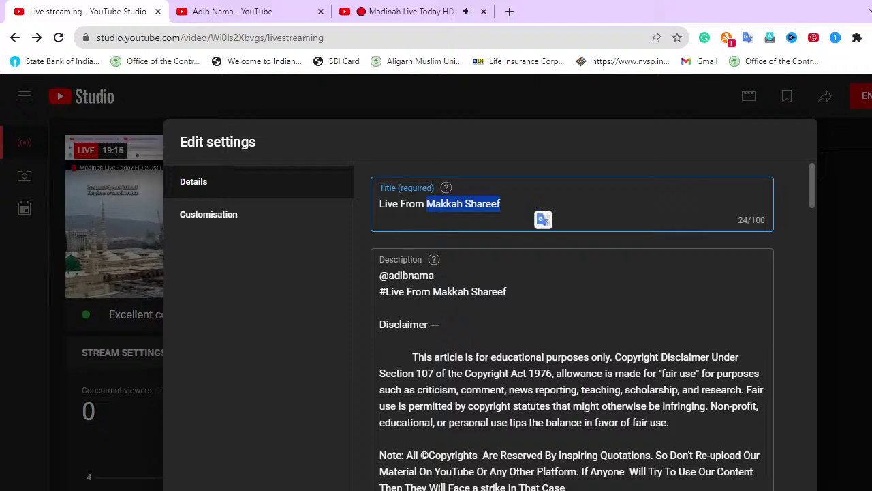
pyautogui.write('Madina')
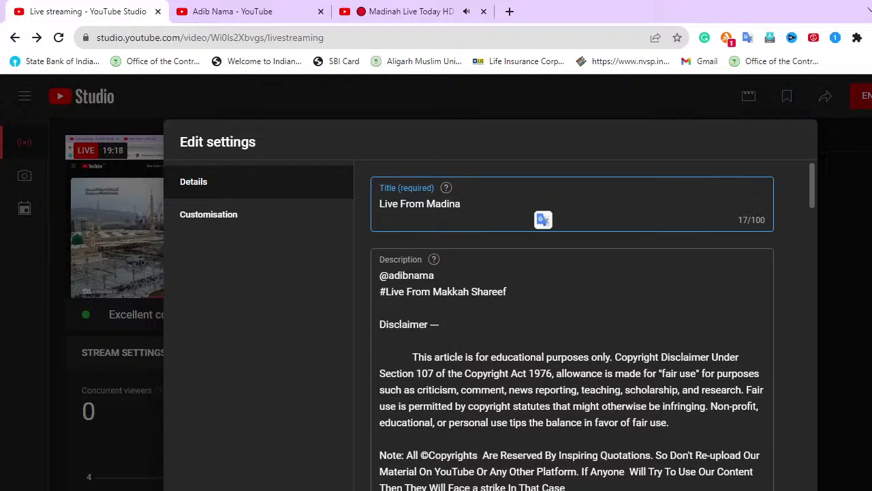
pyautogui.write(' Shareef')
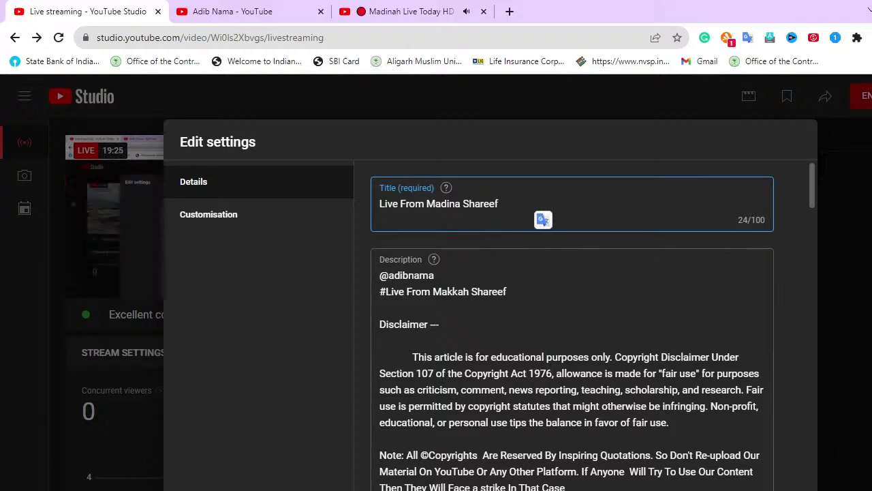
# Copy the new title and paste it over the hashtag text in the description, making it "#Live From Madina Shareef"
pyautogui.hotkey('ctrl', 'shift', 'Left')
pyautogui.hotkey('ctrl', 'shift', 'Left')
pyautogui.moveTo(427, 203); pyautogui.dragTo(379, 205)
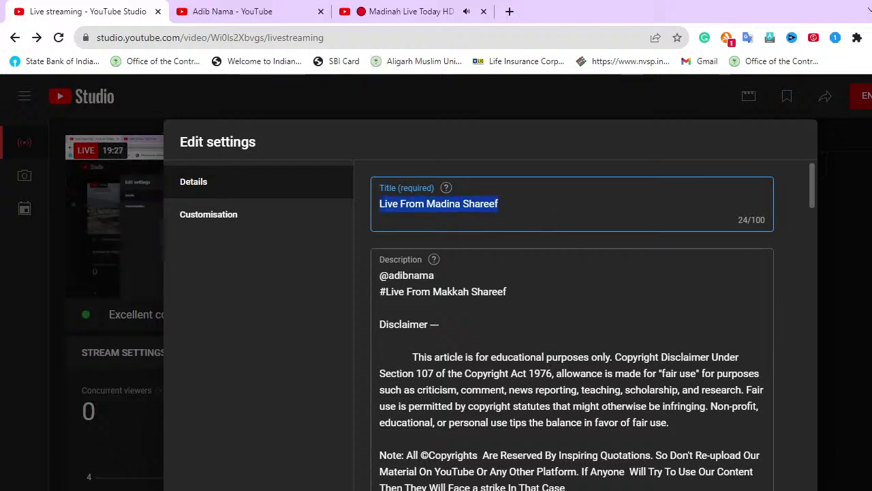
pyautogui.rightClick(383, 205)
pyautogui.press('Down')
pyautogui.press('Down')
pyautogui.press('Return')
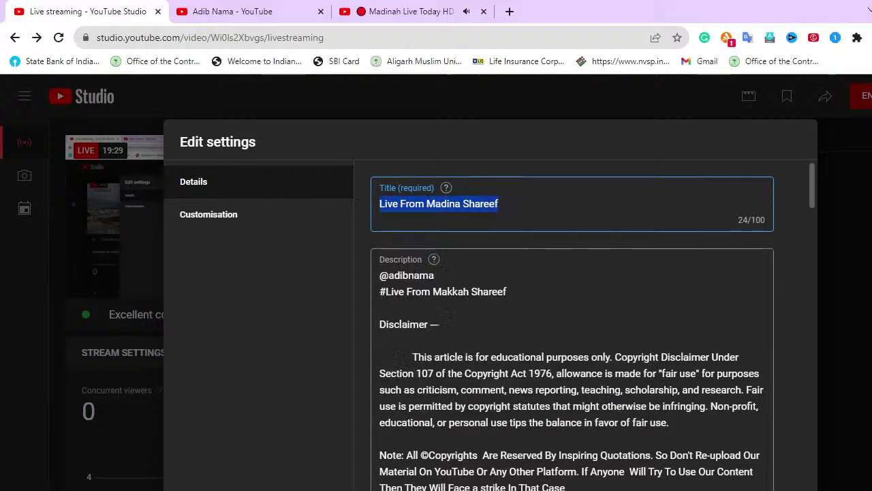
pyautogui.moveTo(385, 291); pyautogui.dragTo(507, 292)
pyautogui.hotkey('ctrl', 'v')
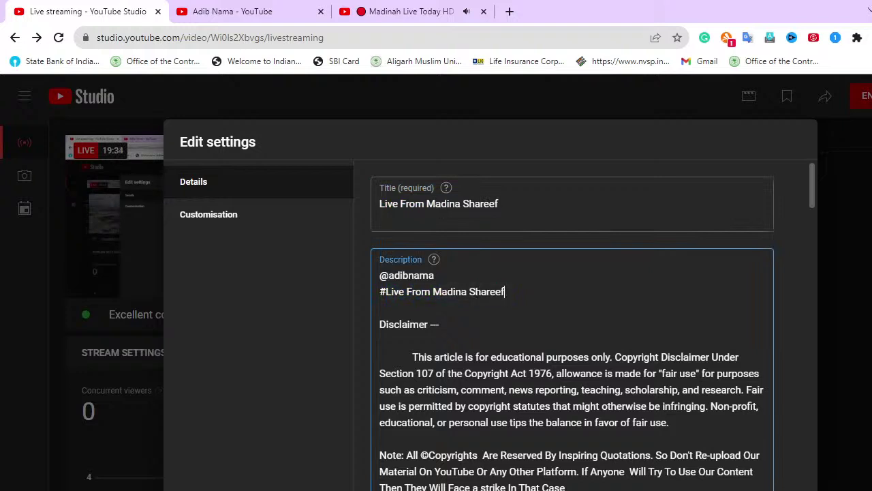
# Add the live stream to the "Madina Shareef" playlist in its settings
pyautogui.scroll(-3, 573, 324)
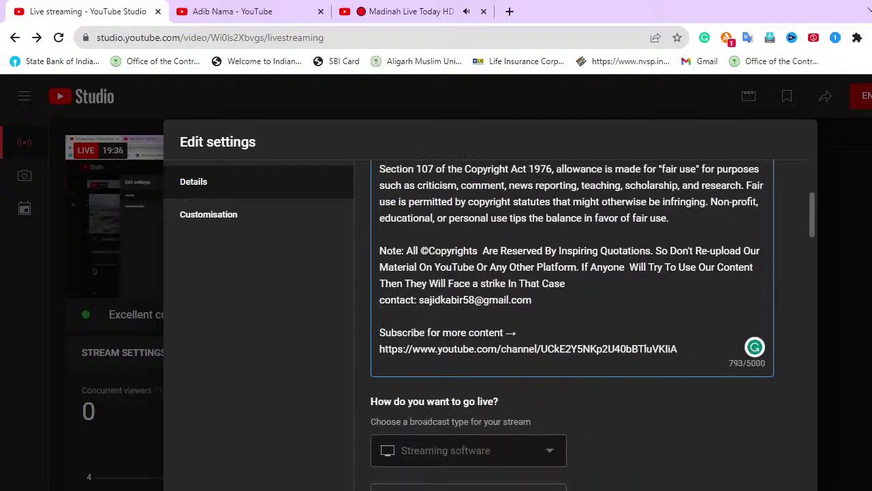
pyautogui.scroll(-2, 572, 325)
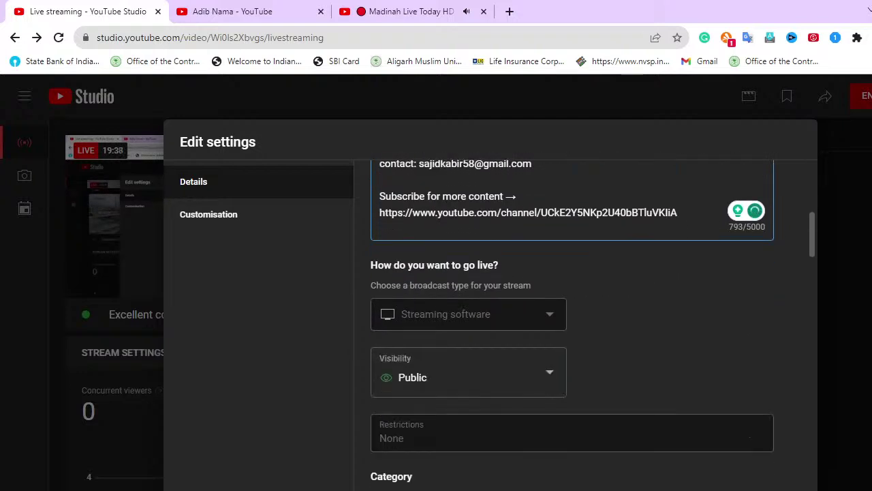
pyautogui.scroll(-1, 572, 324)
pyautogui.scroll(-3, 572, 325)
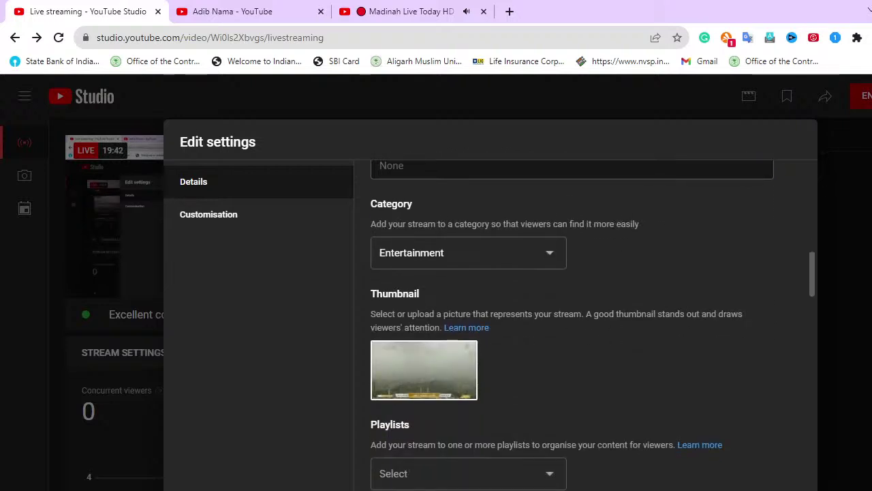
pyautogui.click(468, 473)
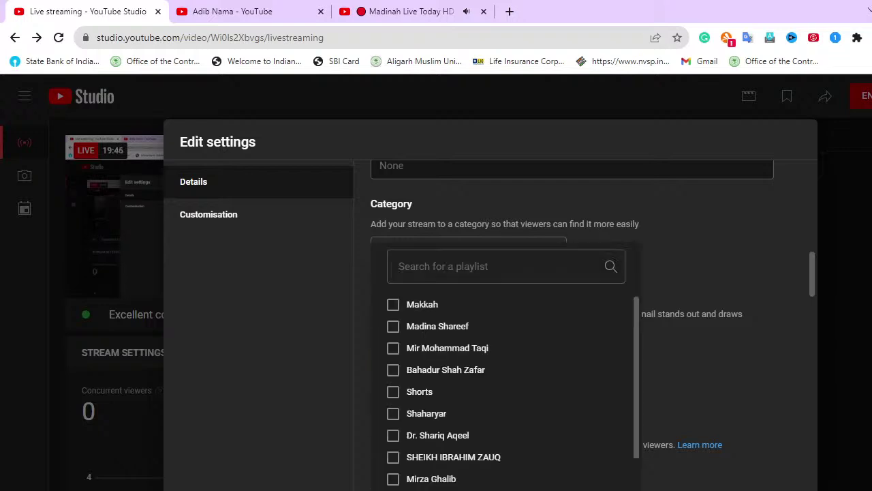
pyautogui.click(424, 333)
pyautogui.press('Escape')
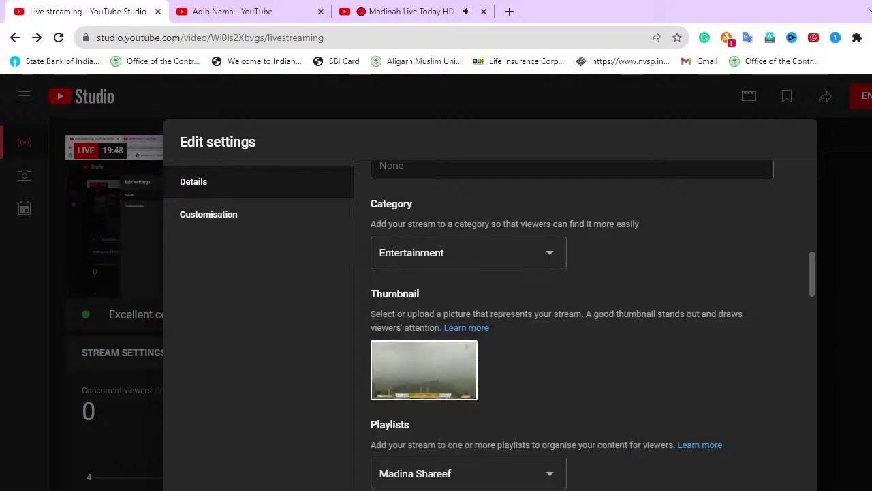
# Try to find a Madina image on the Desktop to upload as the stream's new thumbnail
pyautogui.scroll(-1, 586, 327)
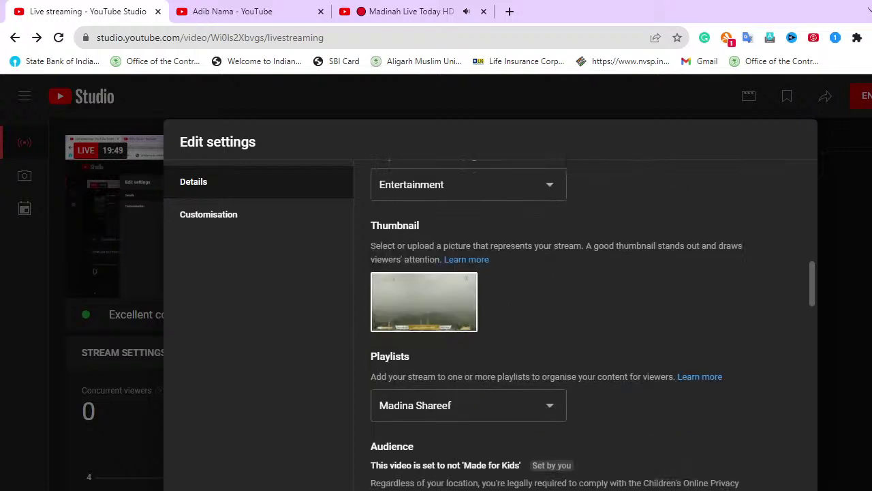
pyautogui.moveTo(423, 301)
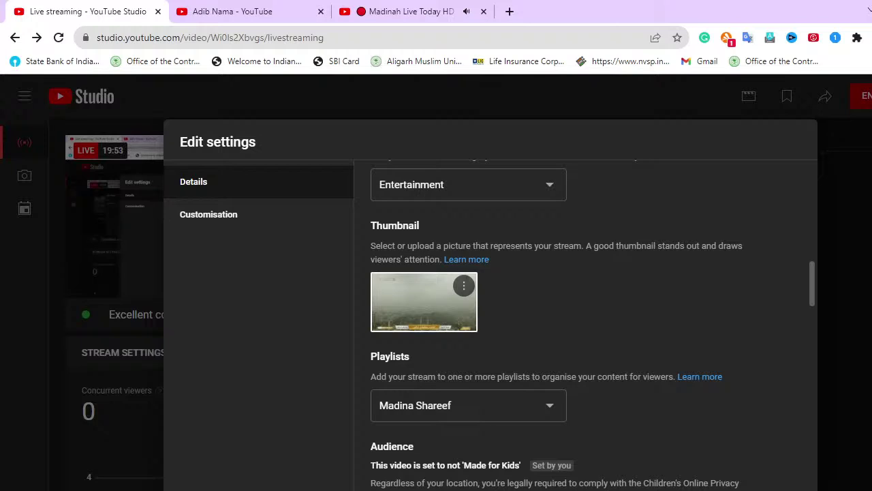
pyautogui.click(463, 285)
pyautogui.click(516, 288)
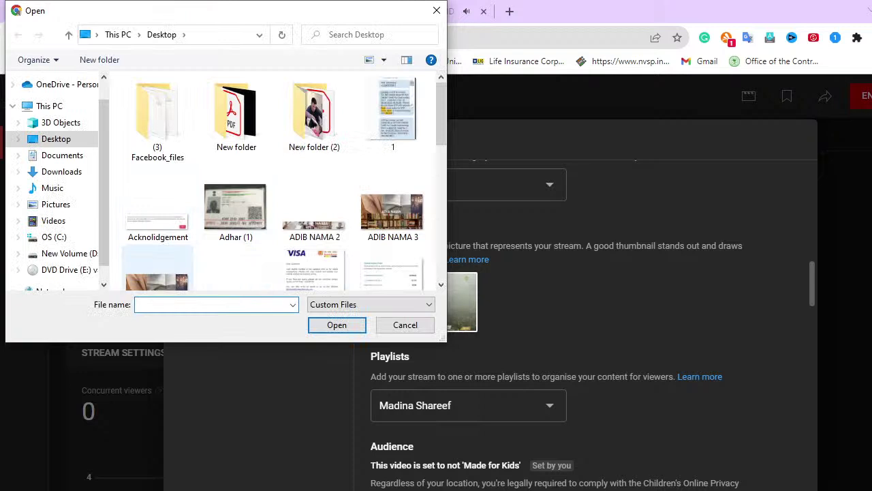
pyautogui.write('madi')
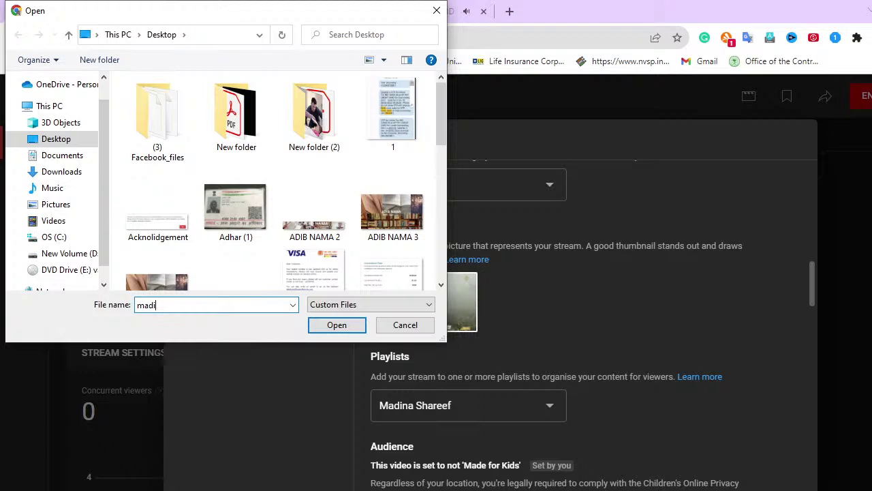
pyautogui.press('BackSpace')
pyautogui.press('BackSpace')
pyautogui.press('BackSpace')
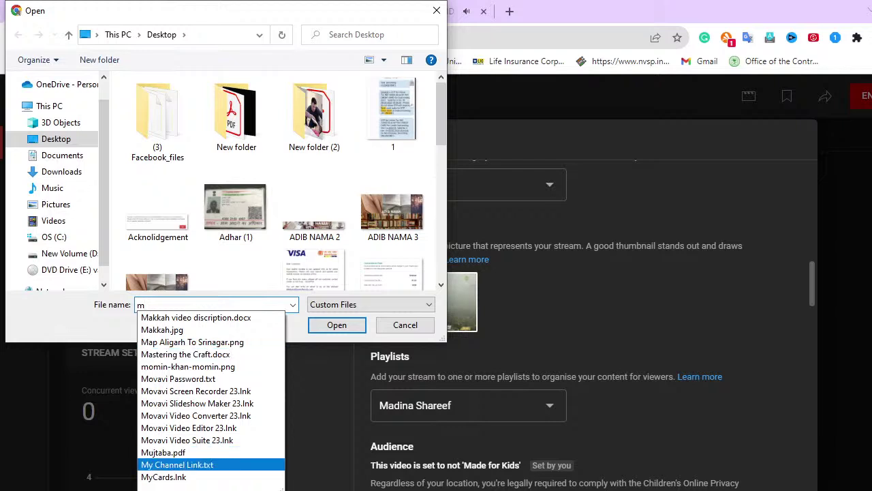
# Try to find a Madina thumbnail image on the New Volume (D:) drive and cancel the file selection
pyautogui.click(68, 253)
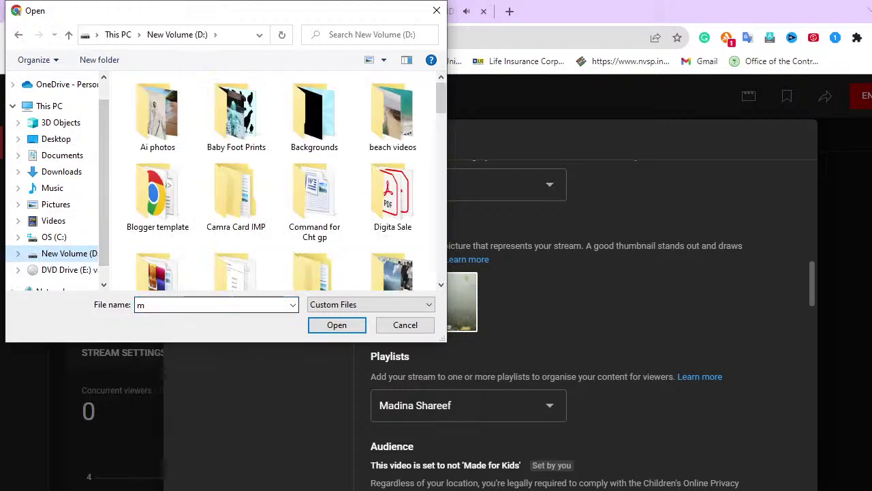
pyautogui.click(213, 304)
pyautogui.write('m')
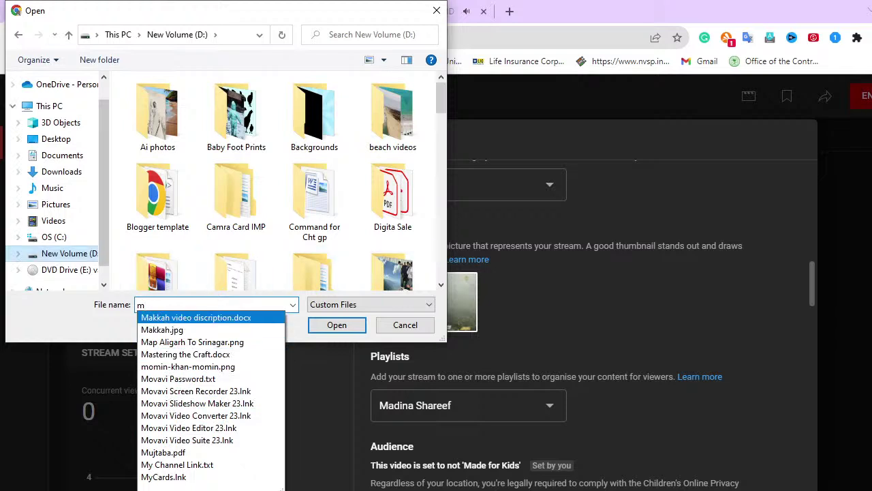
pyautogui.click(69, 252)
pyautogui.click(216, 305)
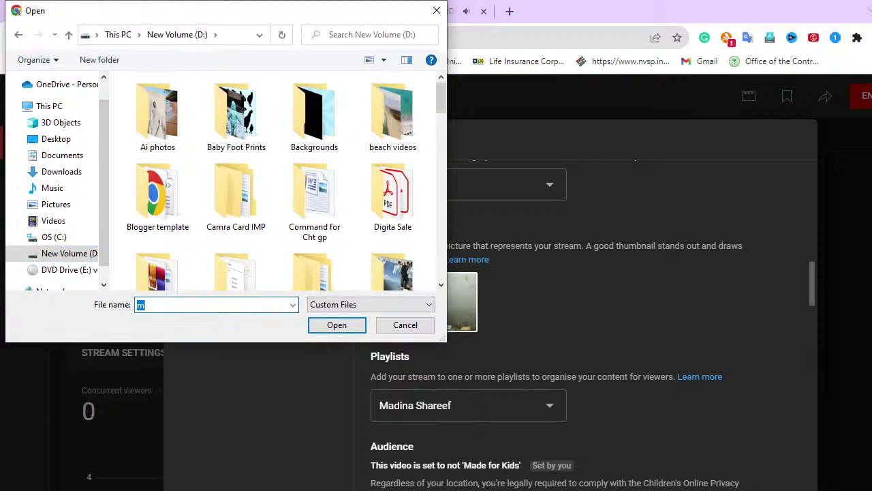
pyautogui.write('Madina')
pyautogui.press('Escape')
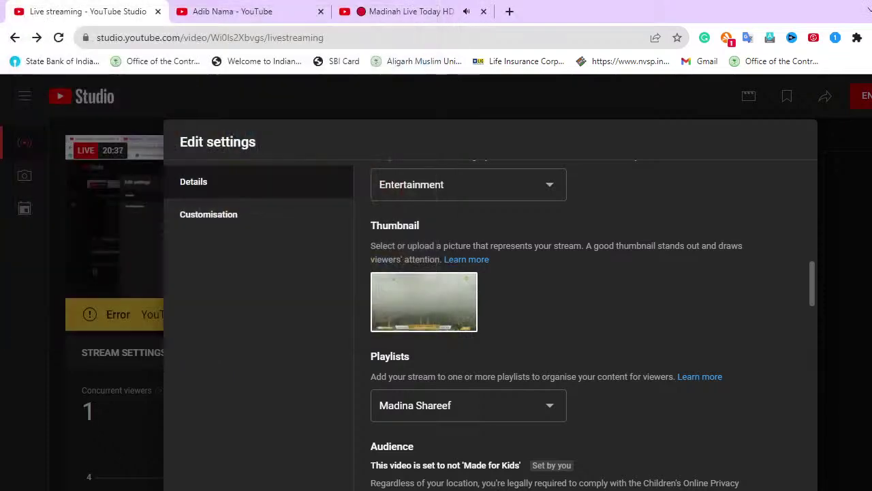
# Open the bookmarked youtube-thumbnail-grabber.com site in a new browser tab
pyautogui.hotkey('ctrl', 't')
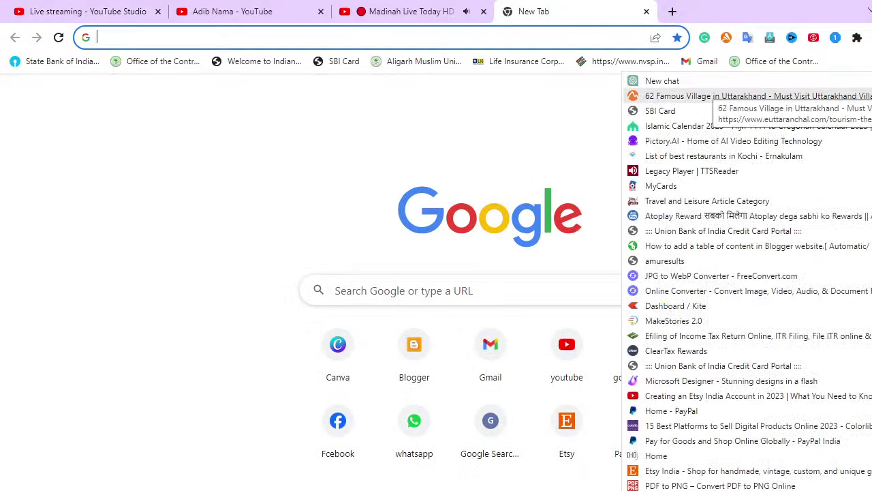
pyautogui.scroll(-10, 708, 409)
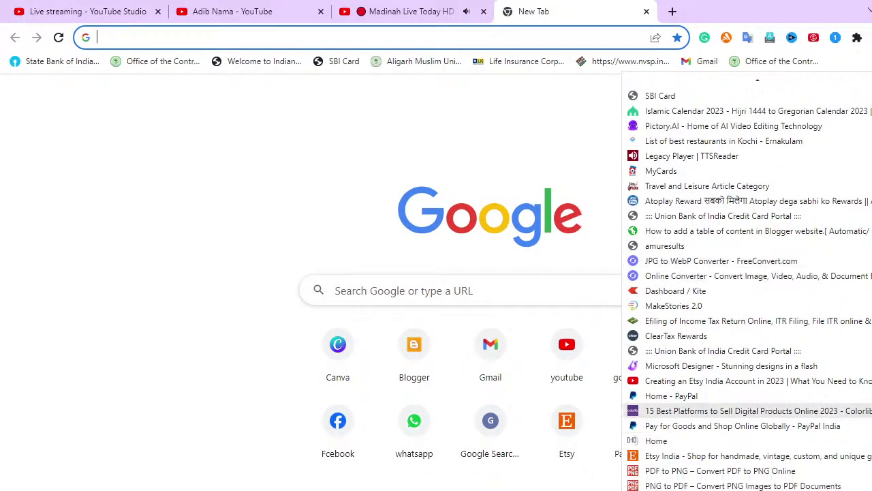
pyautogui.scroll(-8, 709, 408)
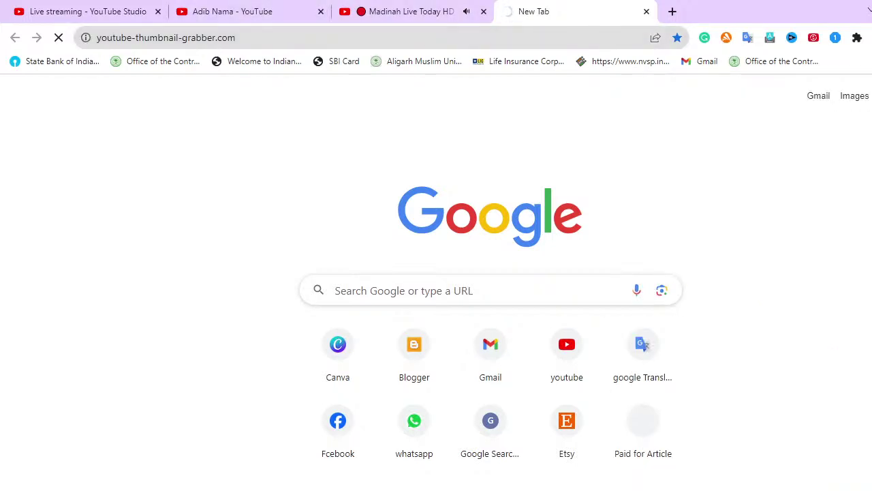
# Return to the Madinah Live Today video and copy its URL
pyautogui.click(85, 12)
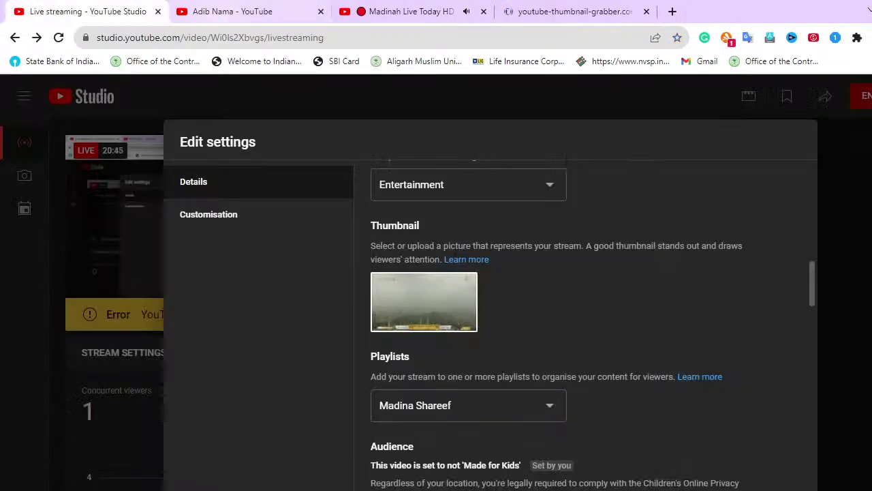
pyautogui.hotkey('ctrl', 'Tab')
pyautogui.hotkey('ctrl', 'Tab')
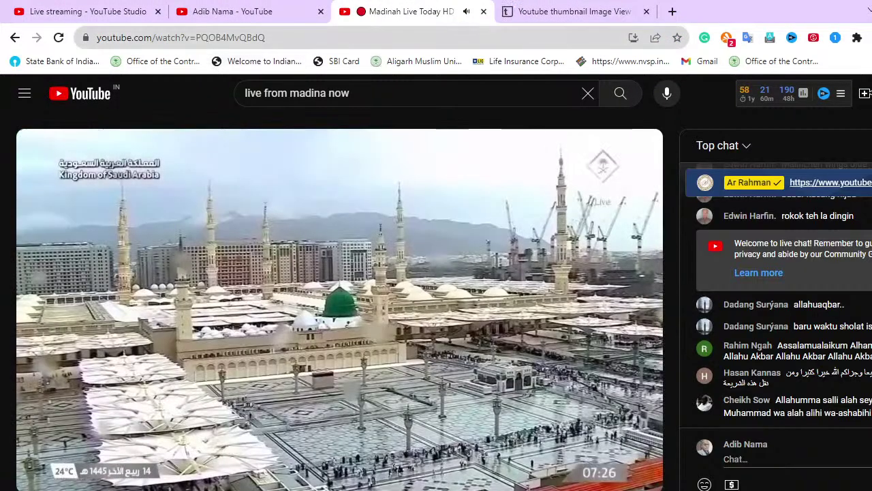
pyautogui.click(210, 38)
pyautogui.rightClick(211, 39)
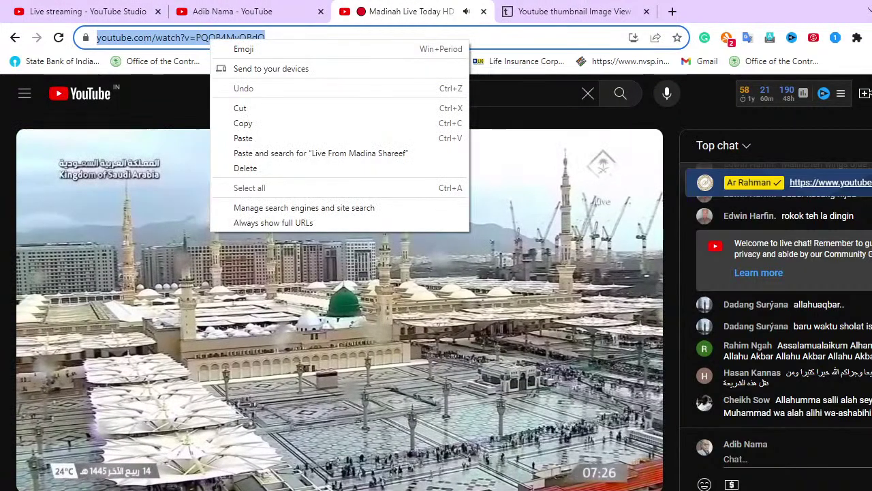
pyautogui.click(243, 123)
# Paste the Madinah video's URL into the thumbnail grabber site and fetch its thumbnail images
pyautogui.hotkey('ctrl', 'Tab')
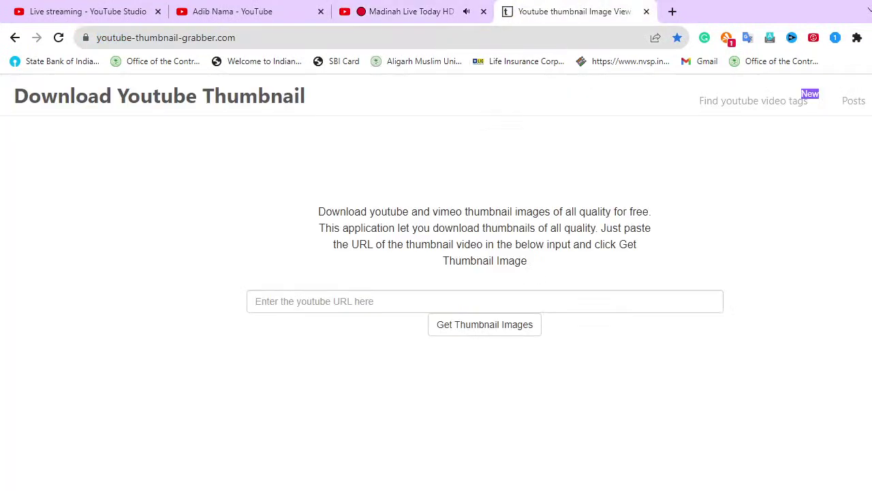
pyautogui.click(256, 301)
pyautogui.hotkey('ctrl', 'v')
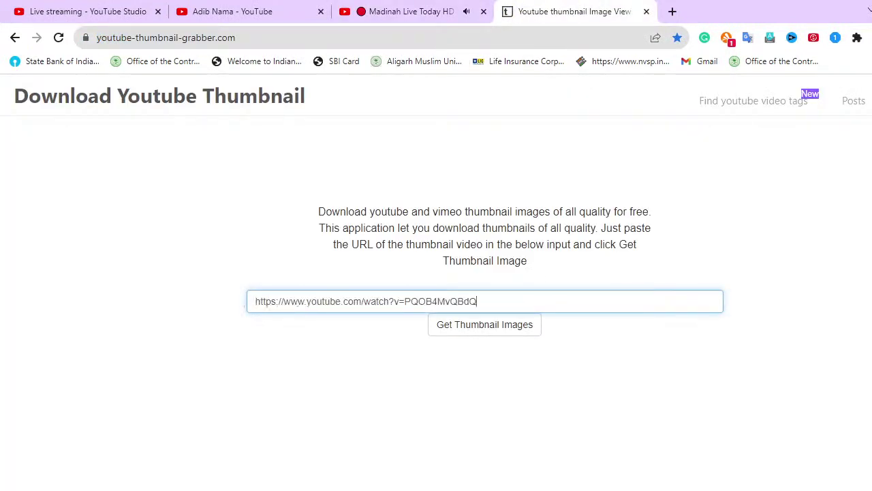
pyautogui.click(484, 325)
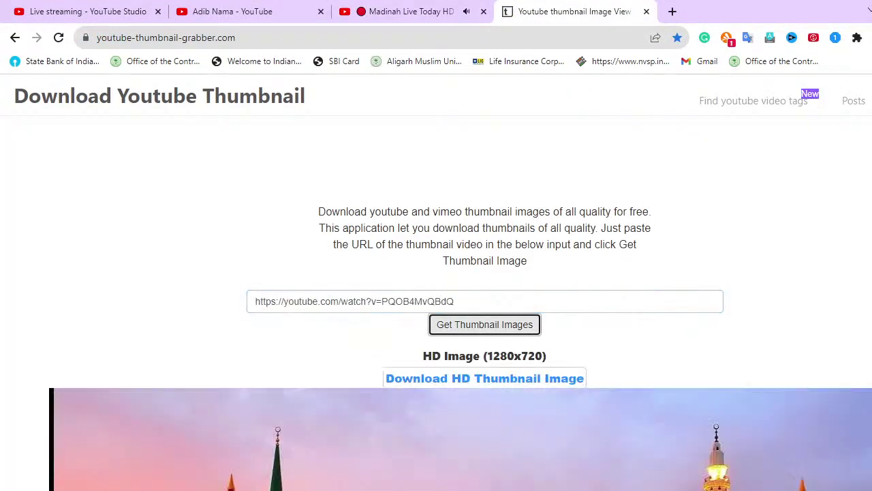
# Download the Madinah video's thumbnail image and save it to the Desktop as a JPEG named Madina
pyautogui.scroll(-1, 484, 324)
pyautogui.scroll(-18, 436, 282)
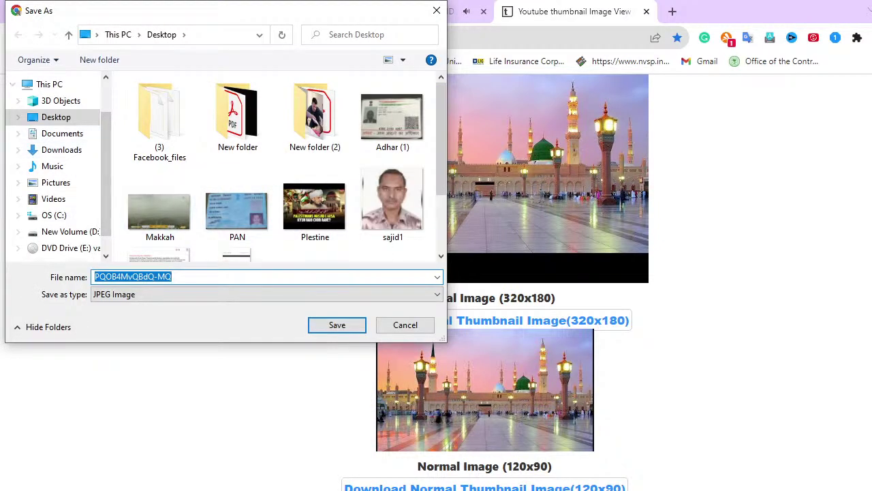
pyautogui.write('Ma')
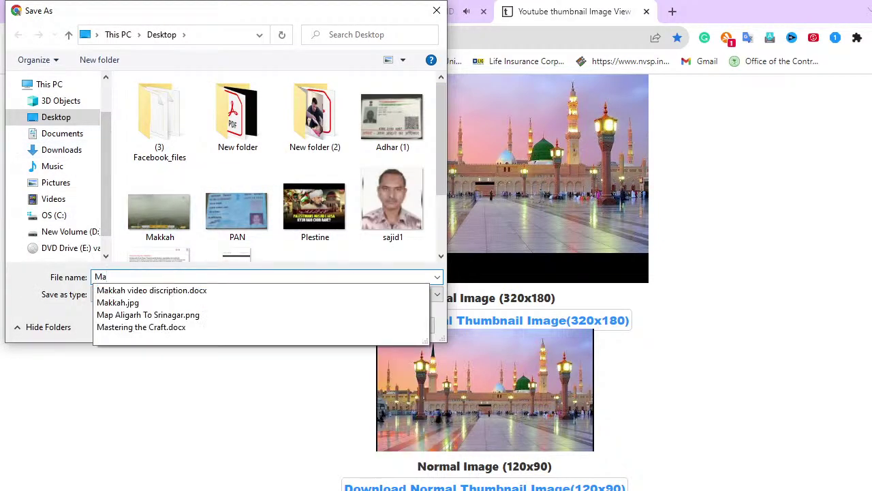
pyautogui.write('d')
pyautogui.press('BackSpace')
pyautogui.write('dina')
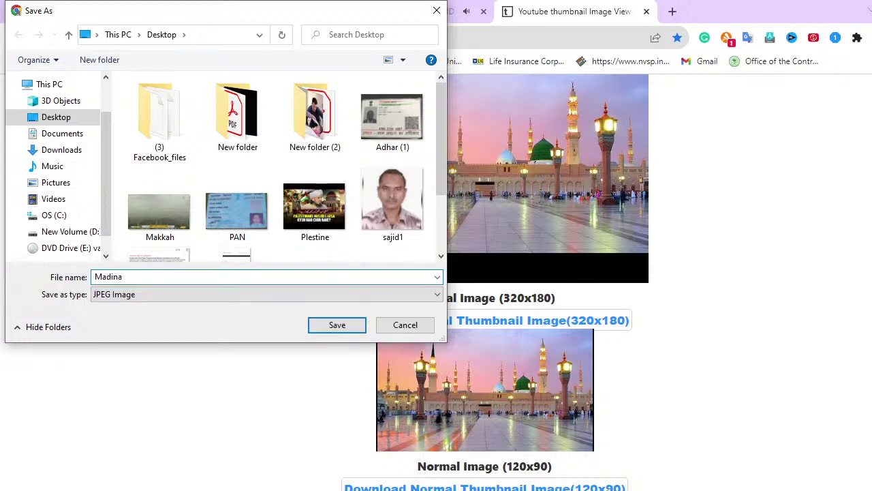
pyautogui.press('Return')
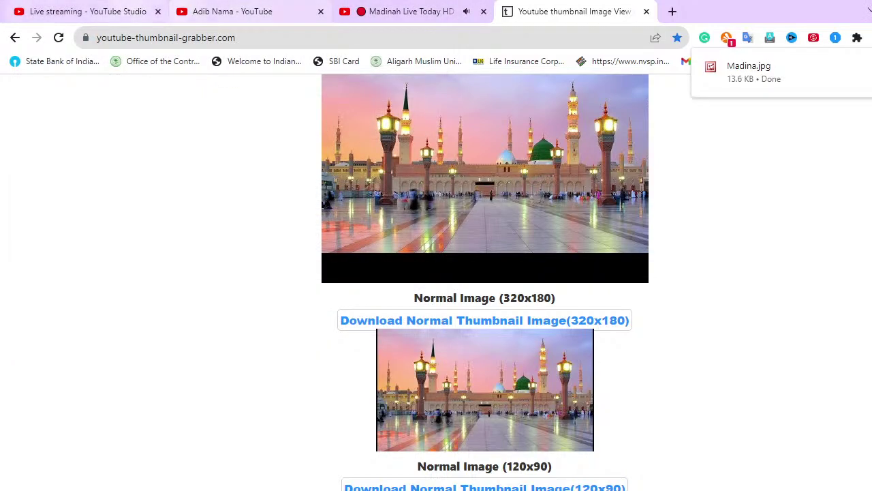
# Return to the YouTube Studio stream settings and replace the stream's thumbnail with Madina.jpg from the Desktop
pyautogui.click(411, 12)
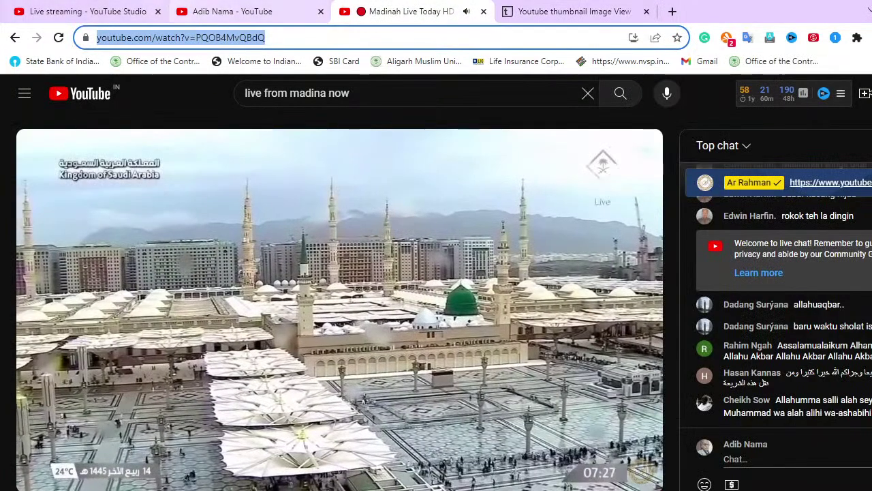
pyautogui.click(85, 11)
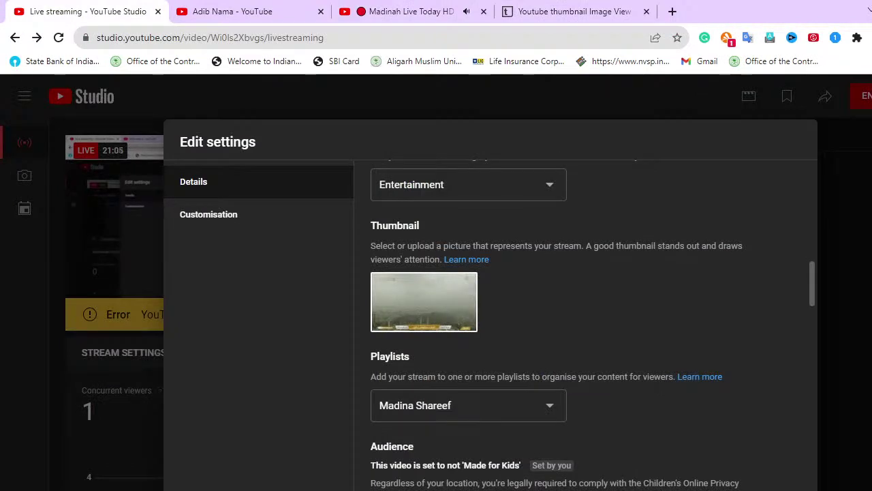
pyautogui.moveTo(424, 302)
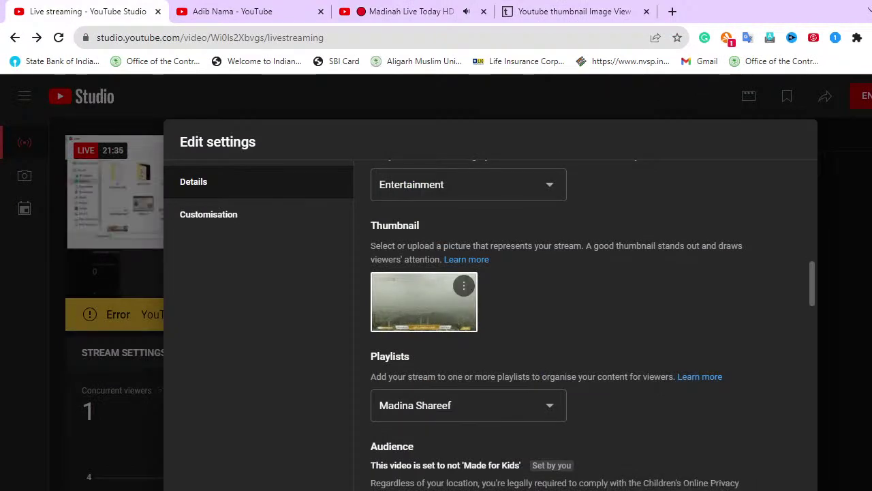
pyautogui.click(463, 285)
pyautogui.click(514, 290)
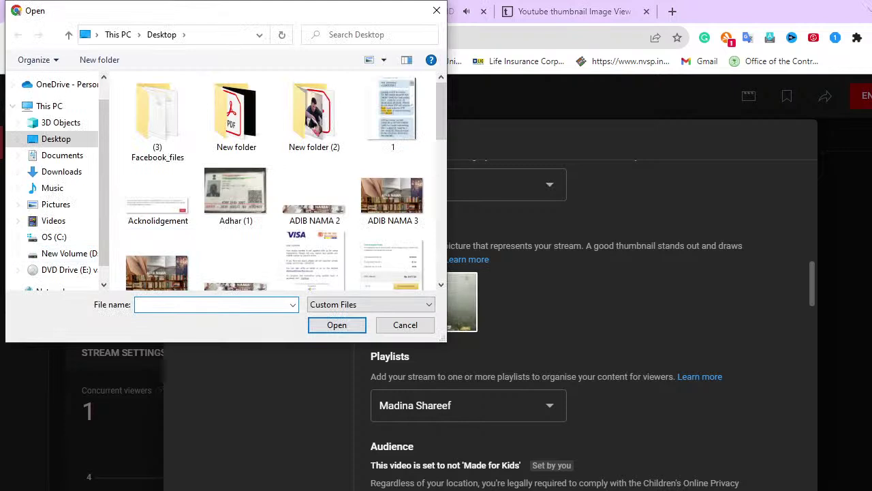
pyautogui.write('mad')
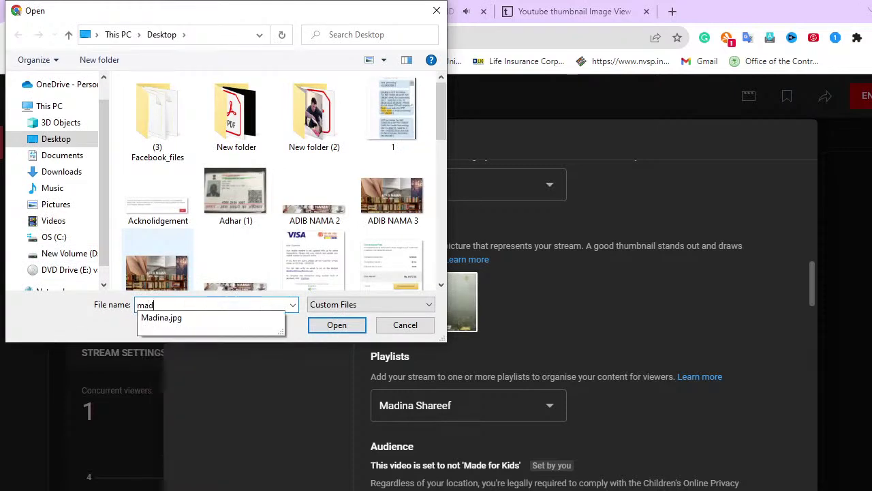
pyautogui.press('Down')
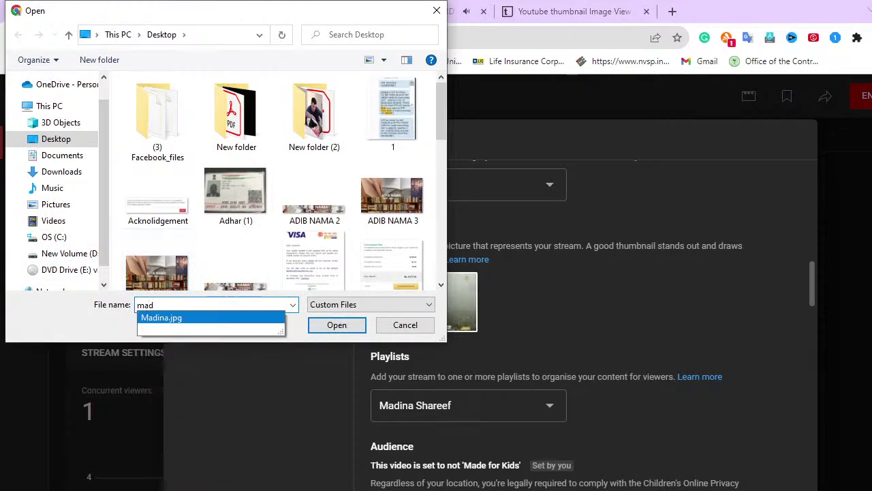
pyautogui.press('Return')
pyautogui.press('Return')
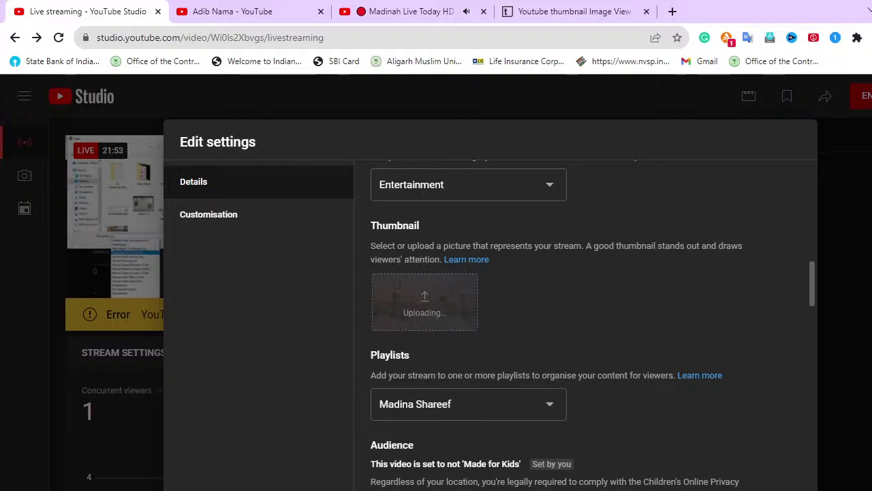
pyautogui.scroll(-2, 586, 323)
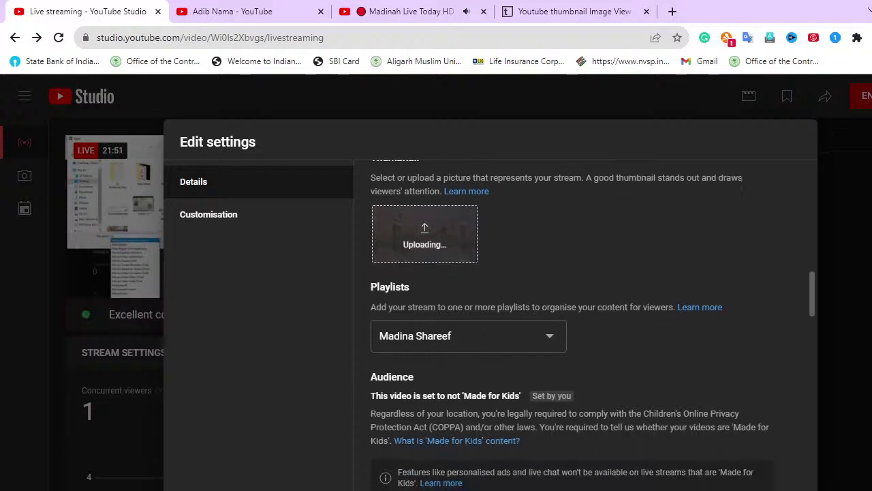
pyautogui.scroll(2, 586, 323)
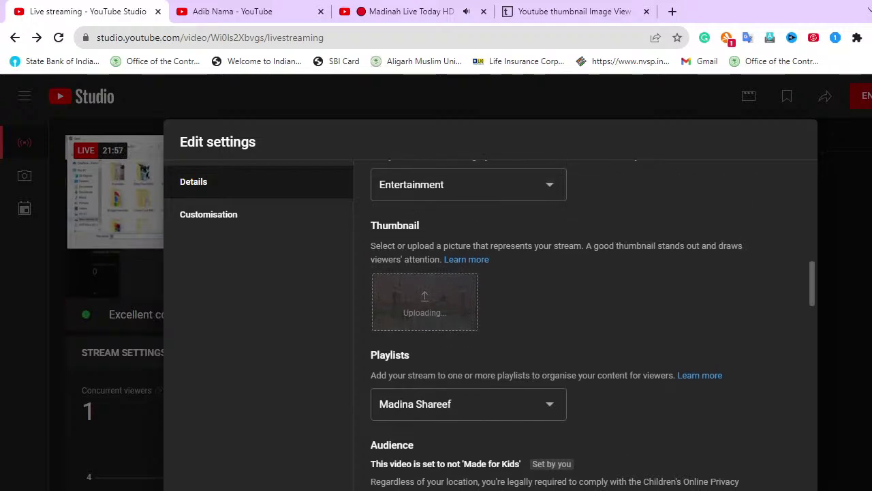
# Clear all the Makkah tags from the stream's details and add the tag Madina
pyautogui.scroll(-6, 586, 323)
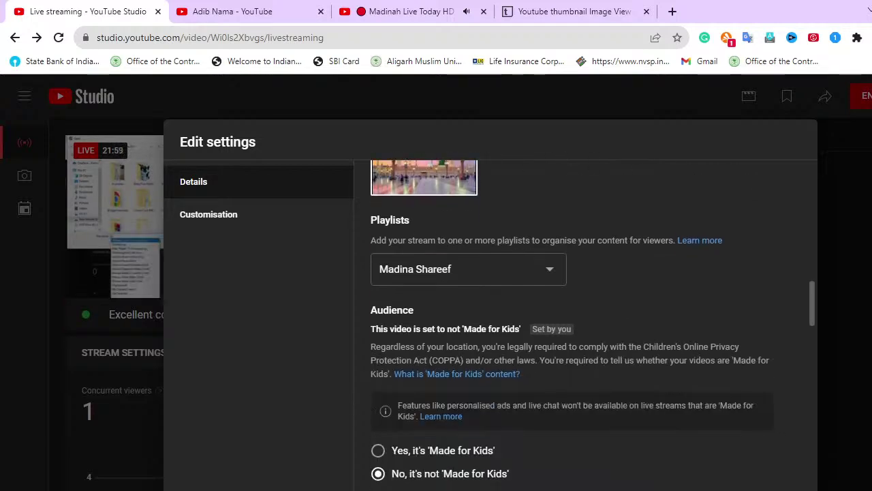
pyautogui.scroll(-4, 586, 324)
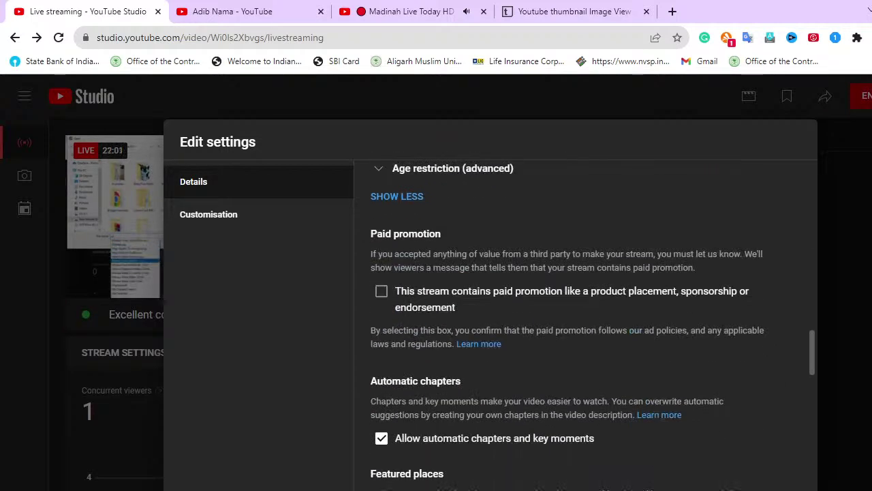
pyautogui.scroll(-5, 586, 324)
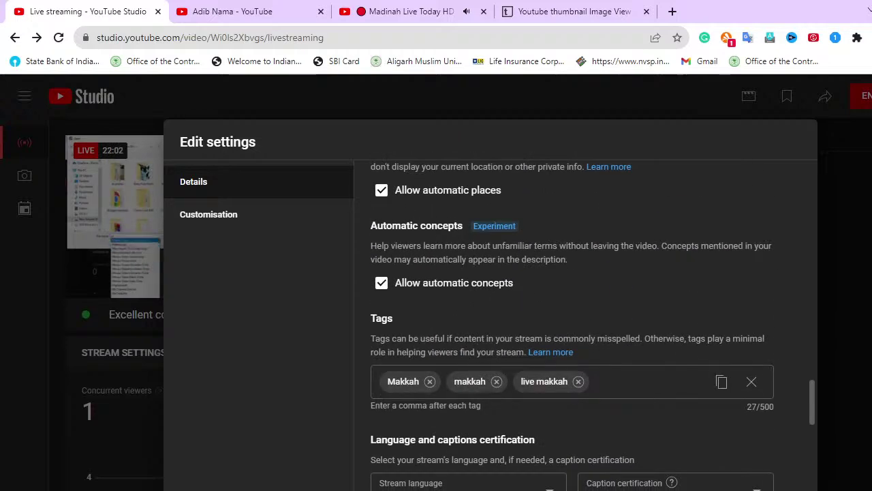
pyautogui.click(750, 381)
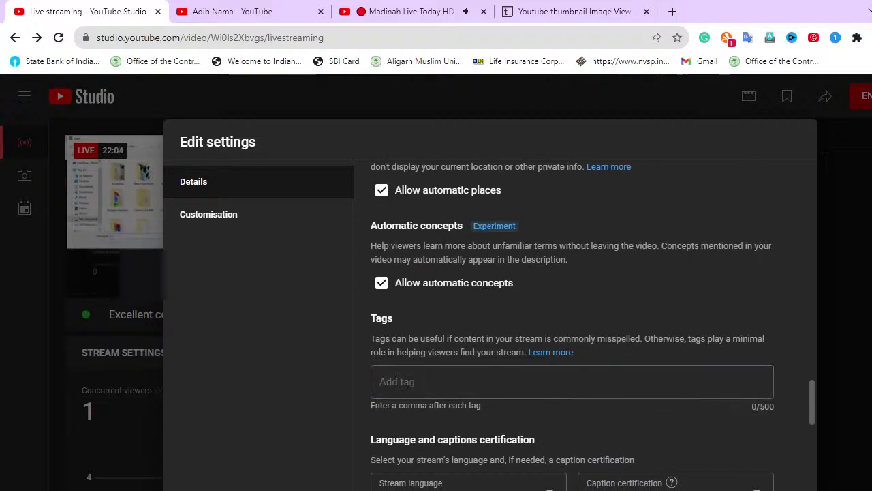
pyautogui.click(380, 381)
pyautogui.write('Ma')
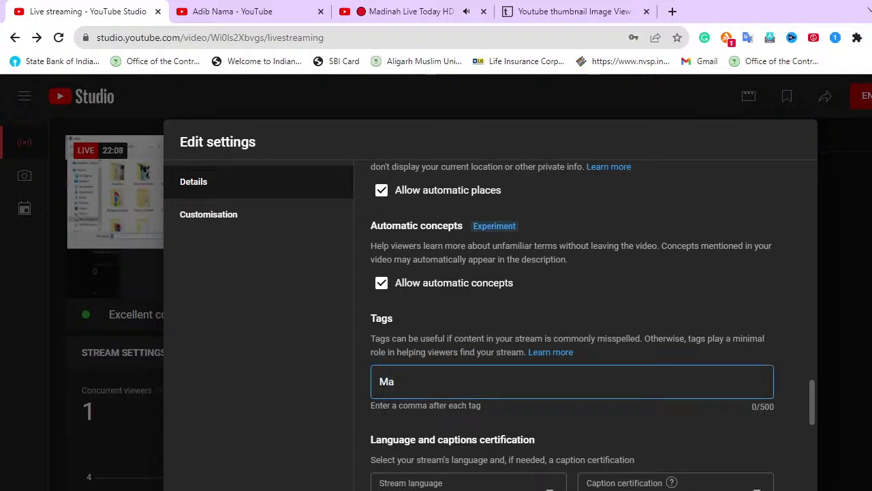
pyautogui.write('dina, ')
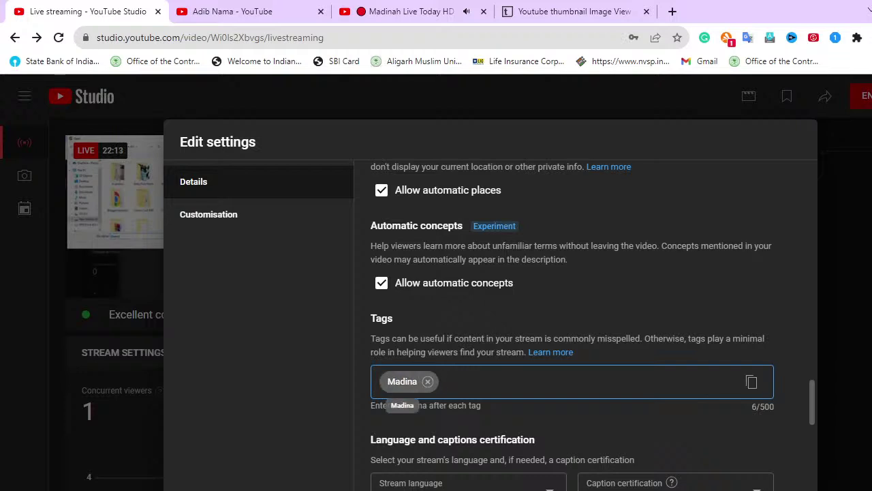
# Add the tags madina sharif and madina shareef to the stream
pyautogui.write('ma')
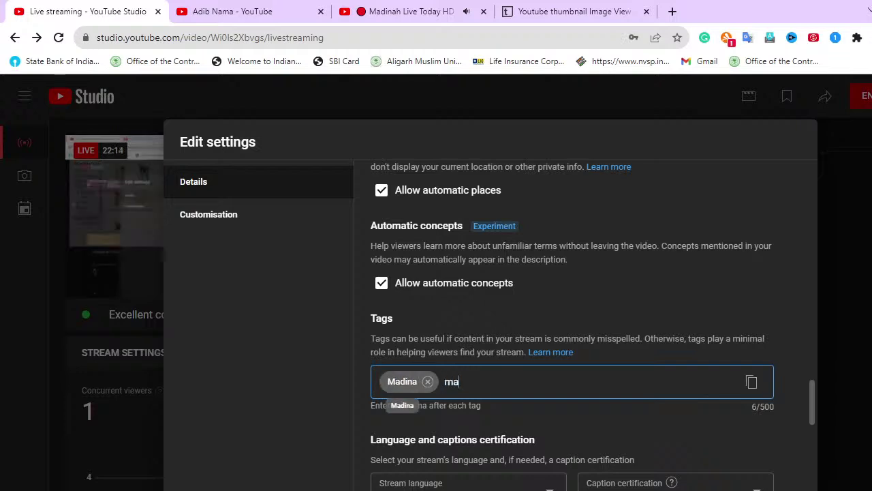
pyautogui.write('dina shari')
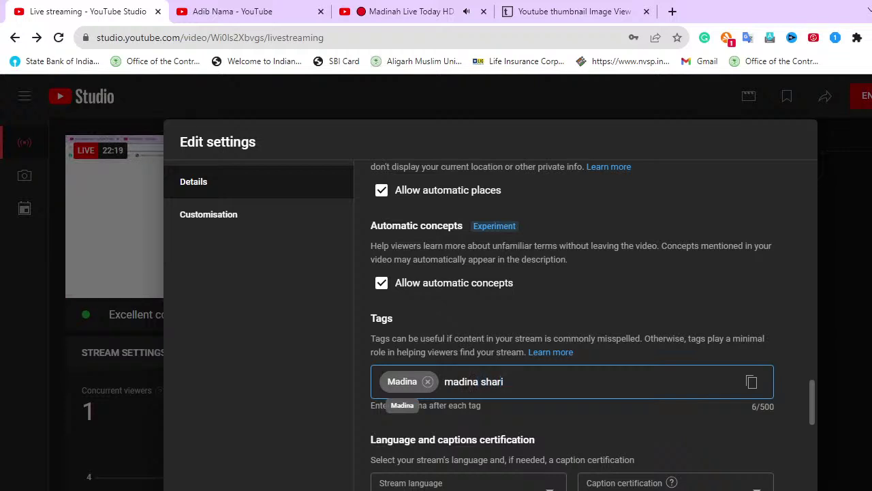
pyautogui.write('f')
pyautogui.press('Return')
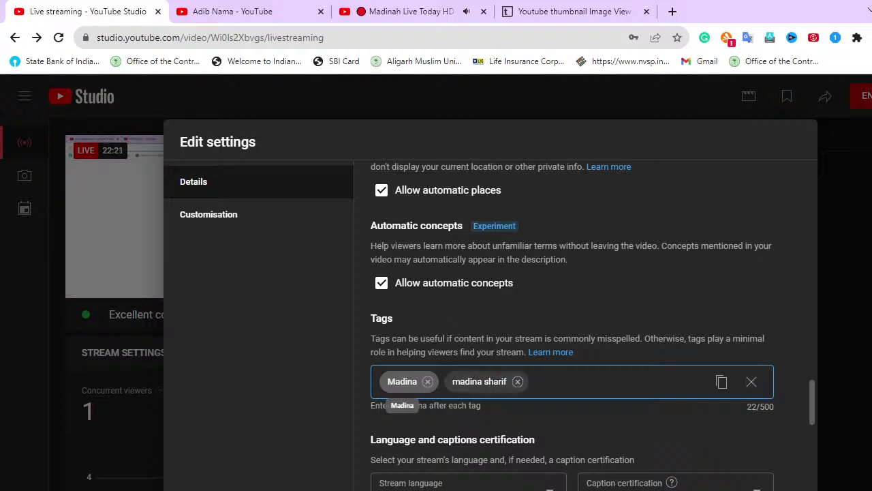
pyautogui.write('madina shareef')
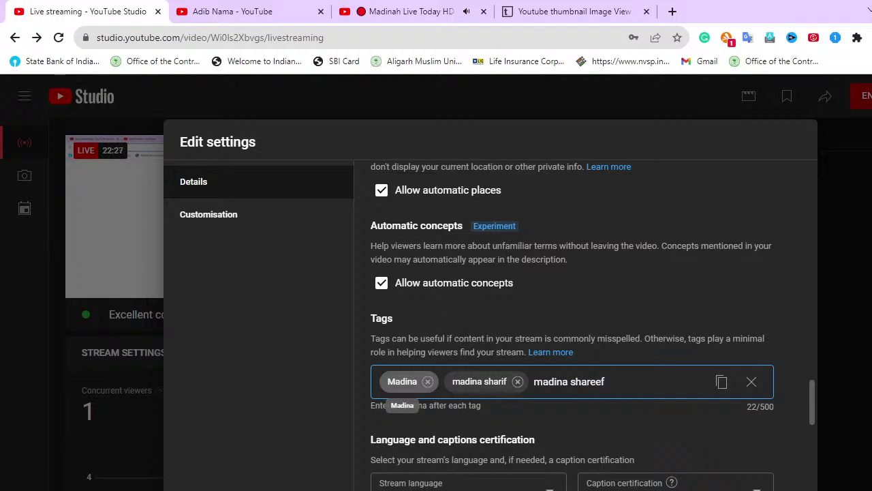
pyautogui.press('Return')
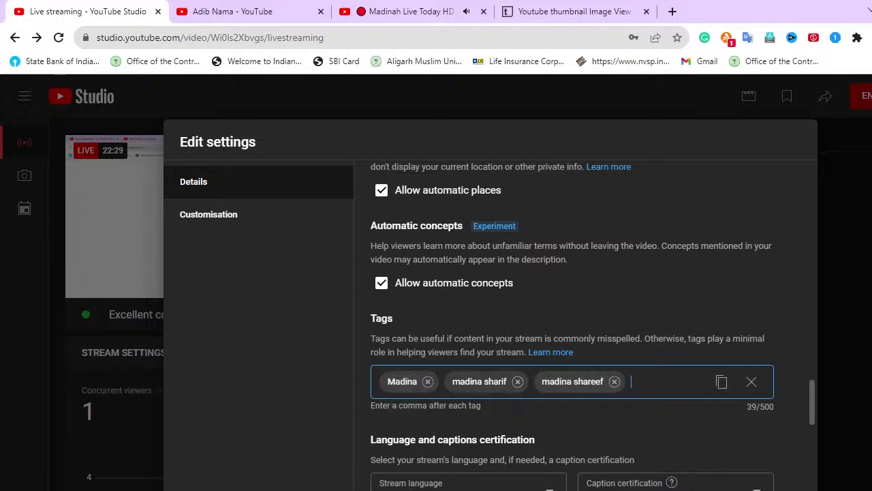
# Review the remaining language, recording, licence and comment settings and close the stream's Edit settings dialog
pyautogui.scroll(-2, 592, 325)
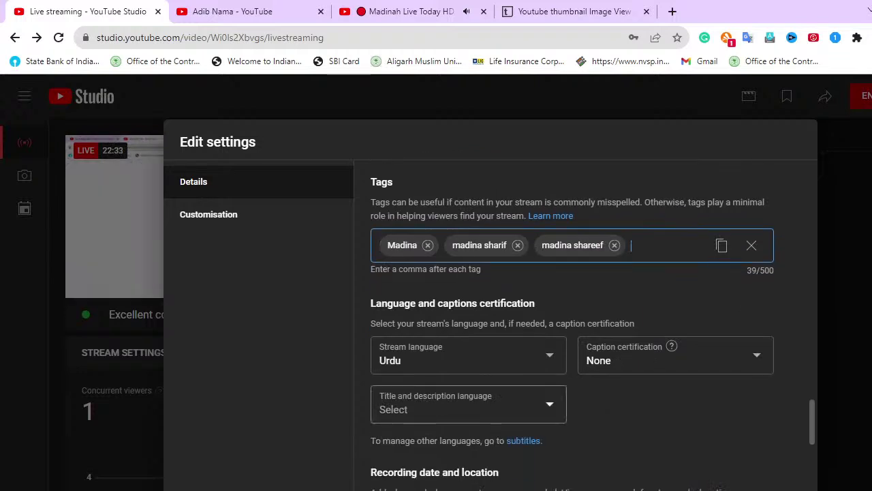
pyautogui.scroll(-4, 592, 324)
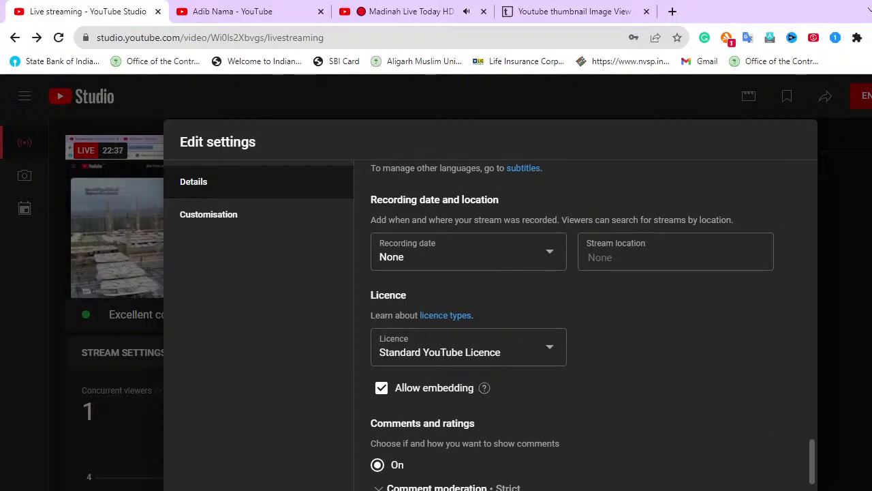
pyautogui.scroll(-2, 593, 324)
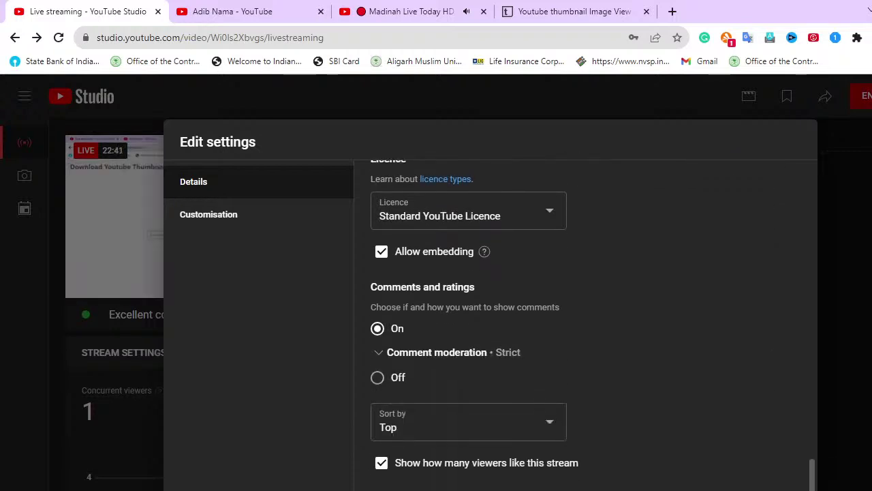
pyautogui.press('Escape')
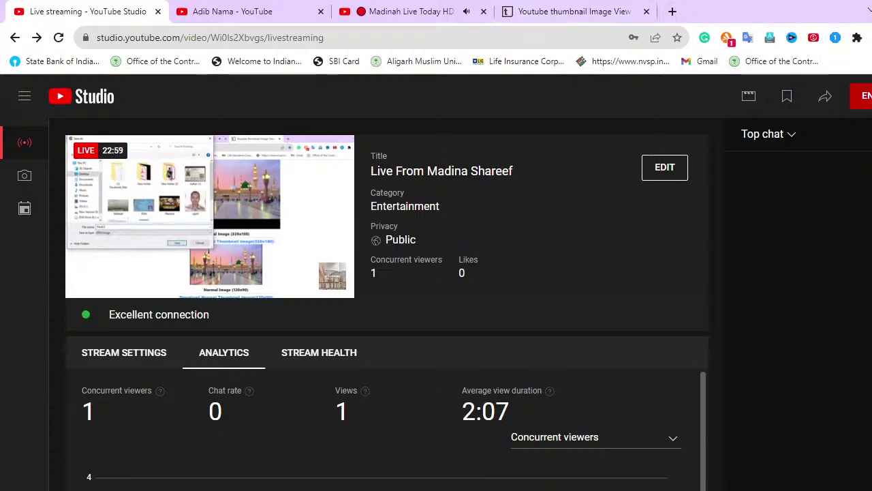
# Check the channel page, thumbnail grabber site, OBS and the Madinah live video, ending on the YouTube Studio live dashboard
pyautogui.click(249, 12)
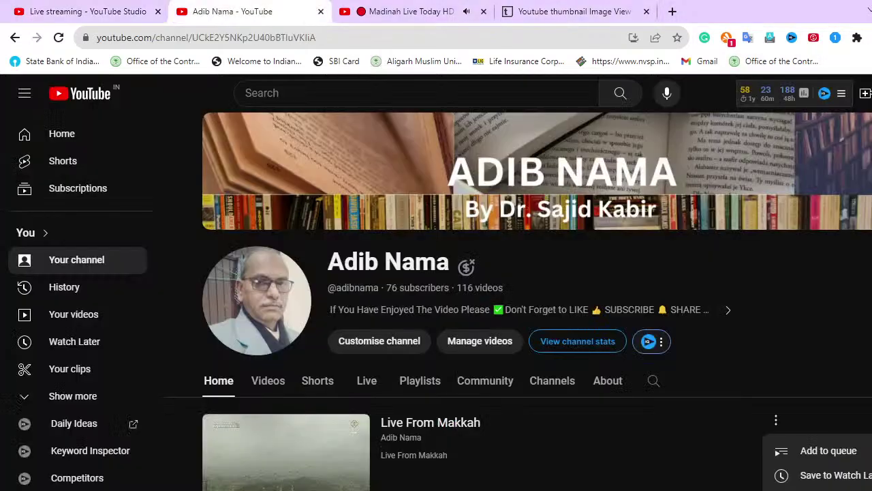
pyautogui.click(560, 11)
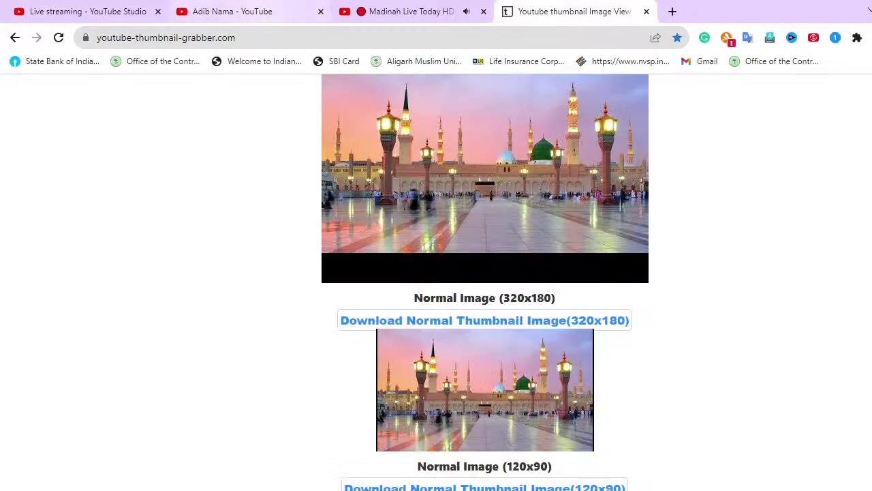
pyautogui.click(81, 12)
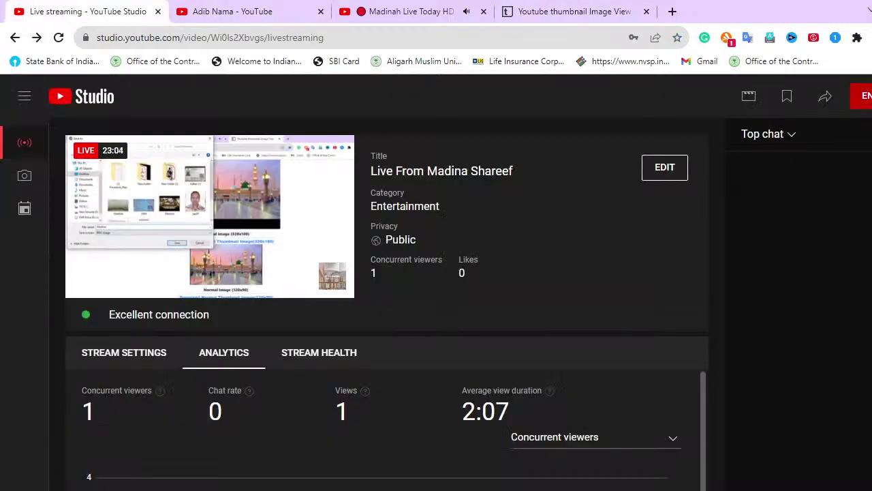
pyautogui.hotkey('alt', 'Tab')
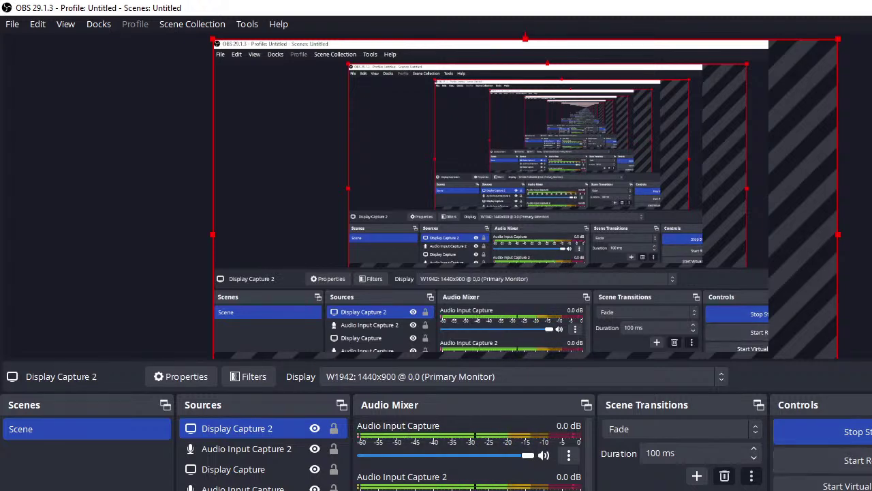
pyautogui.hotkey('alt', 'Tab')
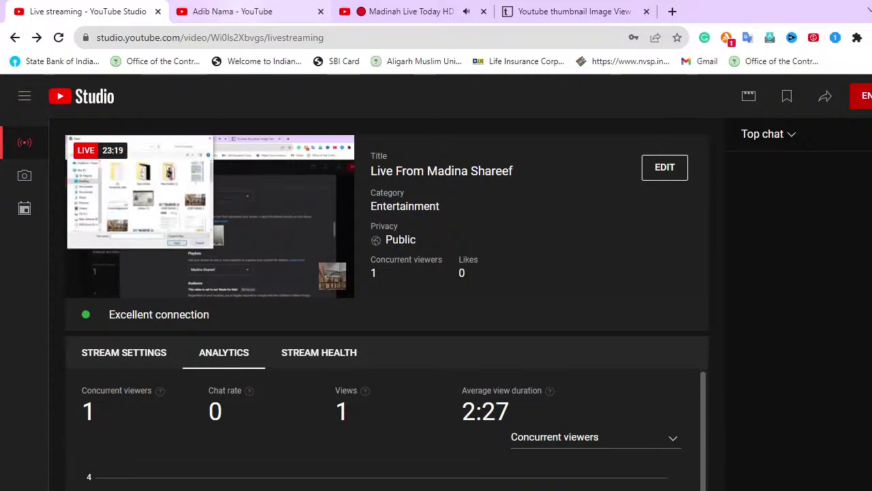
pyautogui.click(232, 12)
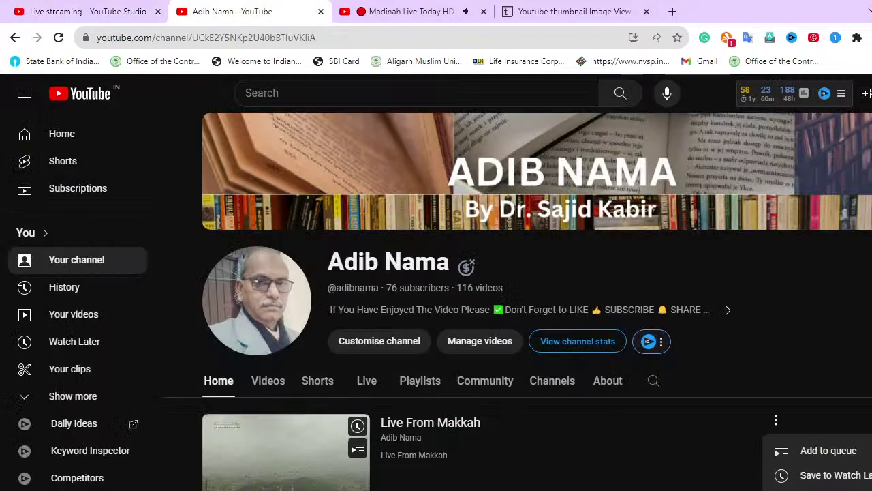
pyautogui.click(402, 12)
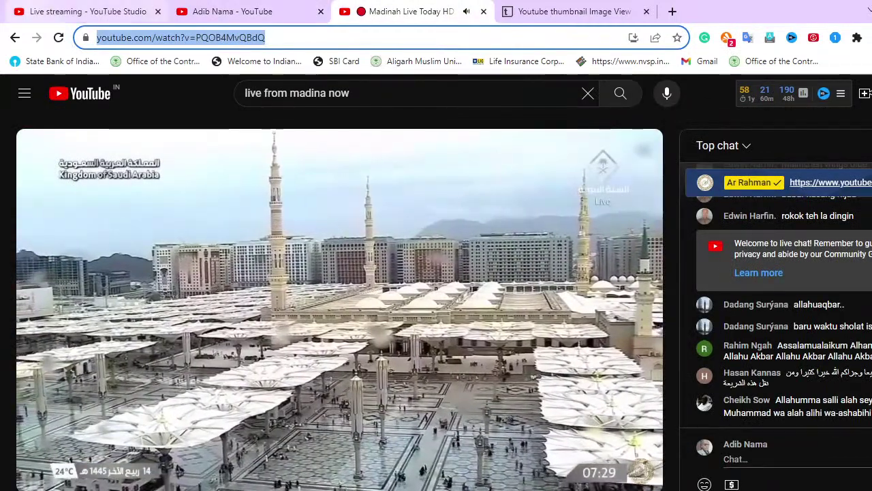
pyautogui.click(85, 12)
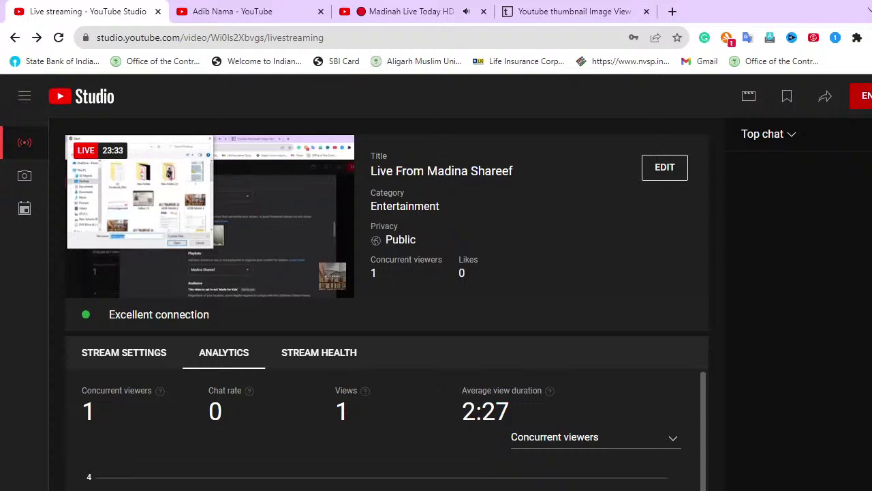
# Display the live stream's stream settings and look through the stream key and additional settings
pyautogui.click(124, 352)
pyautogui.scroll(-3, 387, 429)
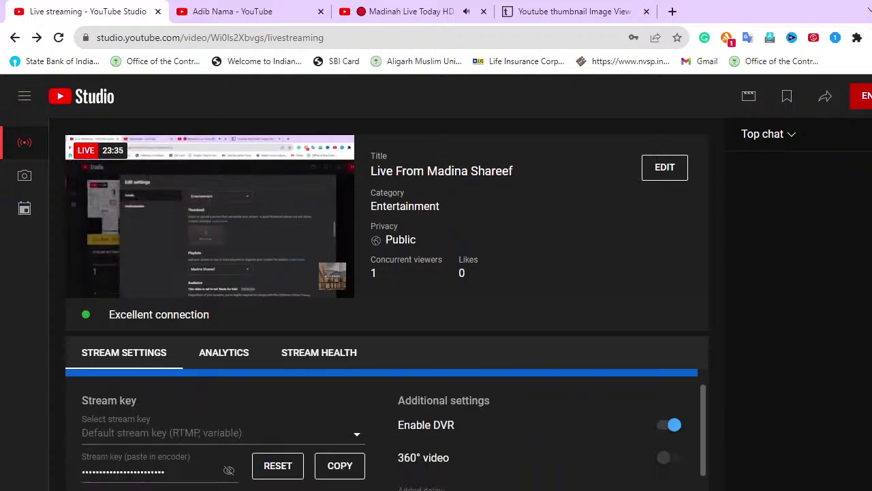
pyautogui.scroll(3, 387, 430)
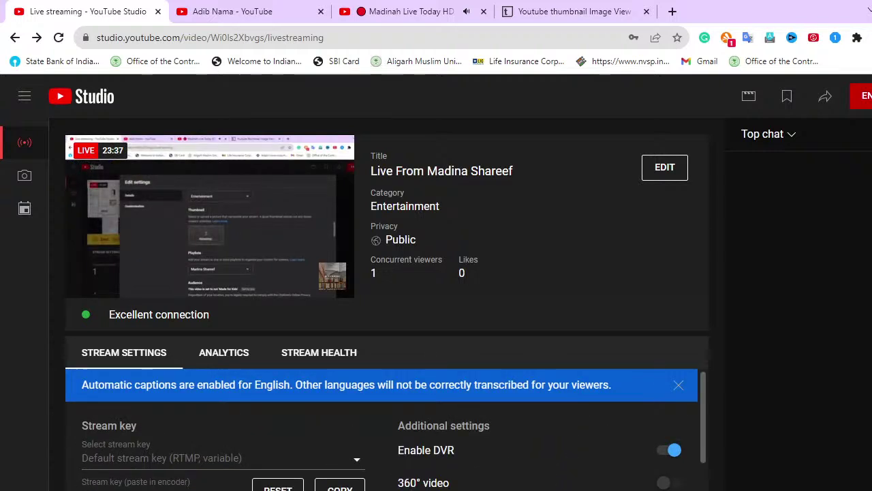